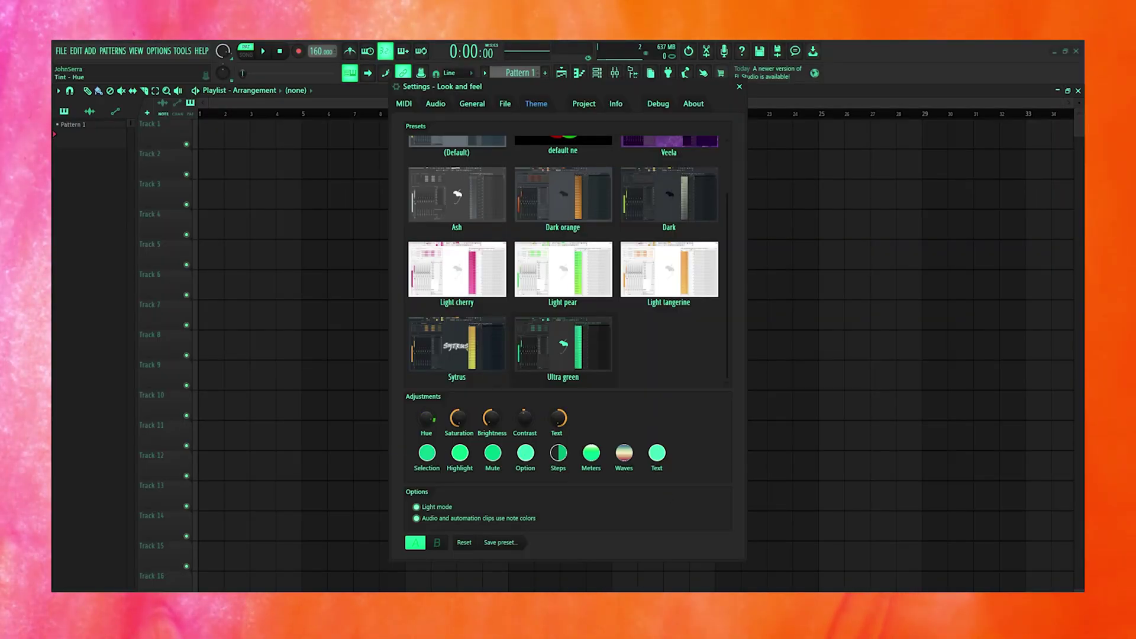
Set the theme's selection colour to red, highlight to a muted red, and change the mute colour.
left_click(428, 460)
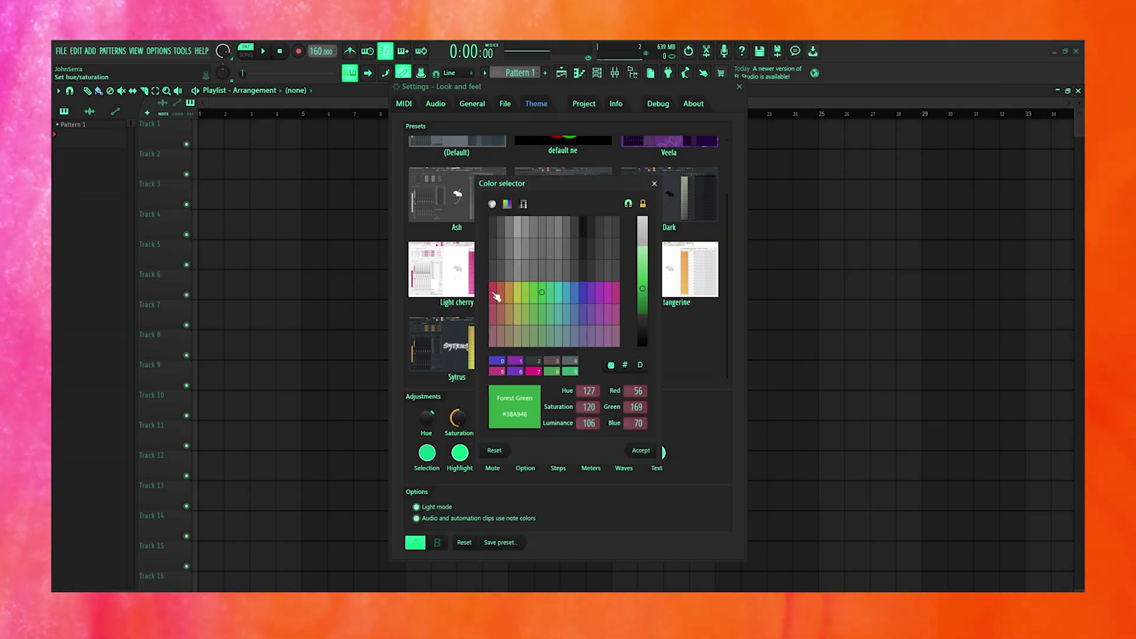
left_click(641, 451)
left_click(460, 453)
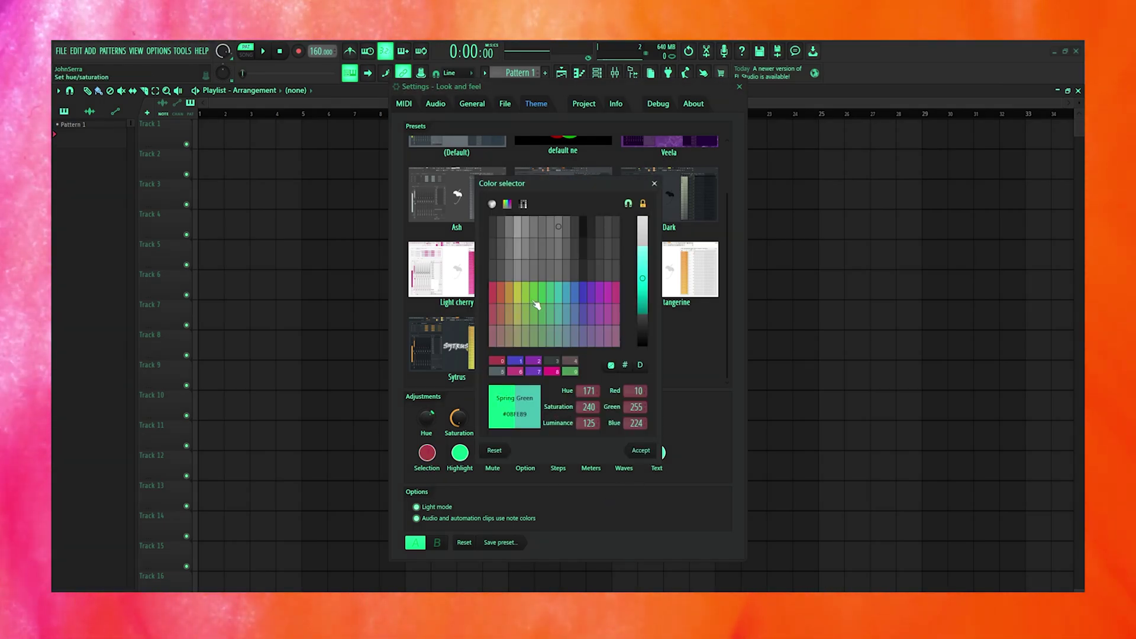
left_click(496, 321)
left_click(640, 453)
left_click(493, 456)
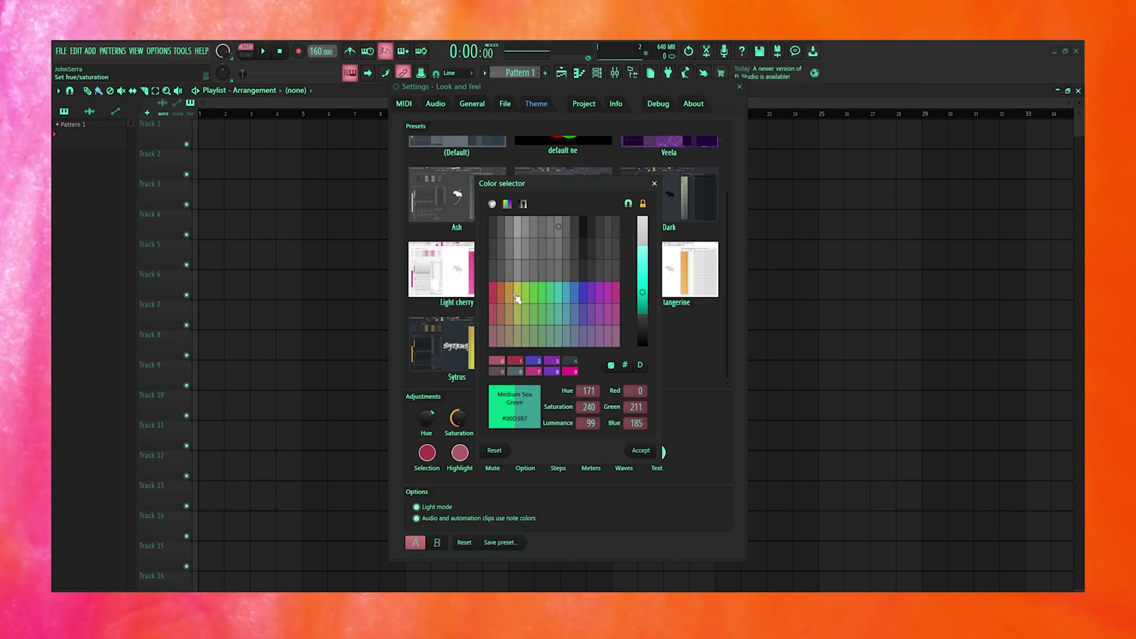
left_click(641, 451)
Make the option colour Earth Red and the text colour Pale Violet Red.
left_click(525, 453)
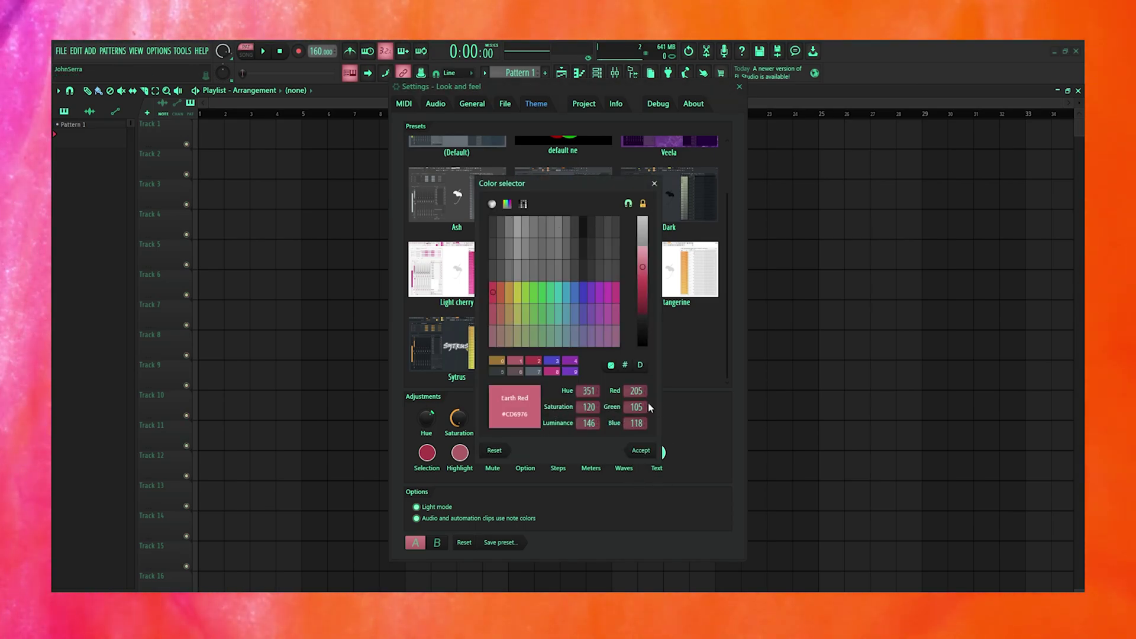
left_click(641, 451)
left_click(592, 454)
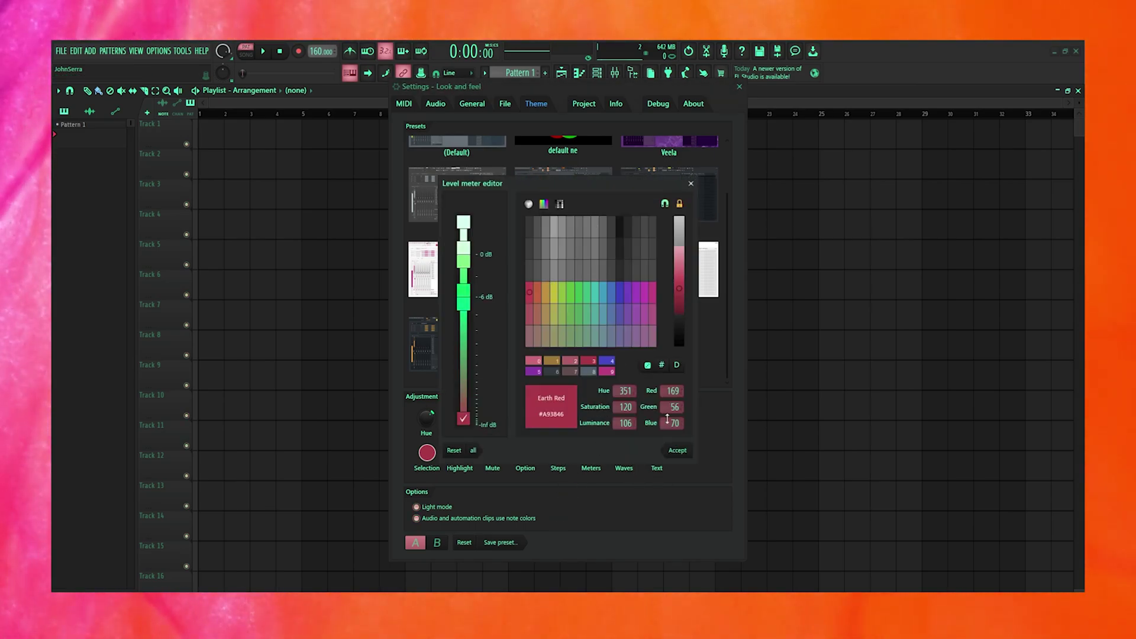
left_click(677, 450)
left_click(657, 453)
left_click(644, 451)
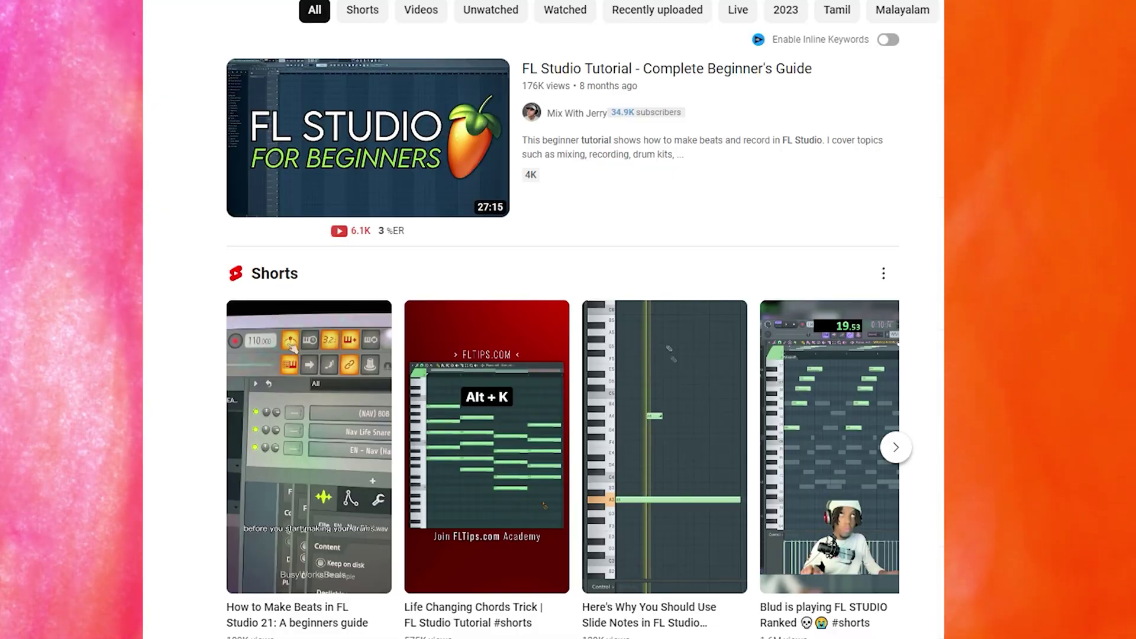
scroll(562, 319, "down", 8)
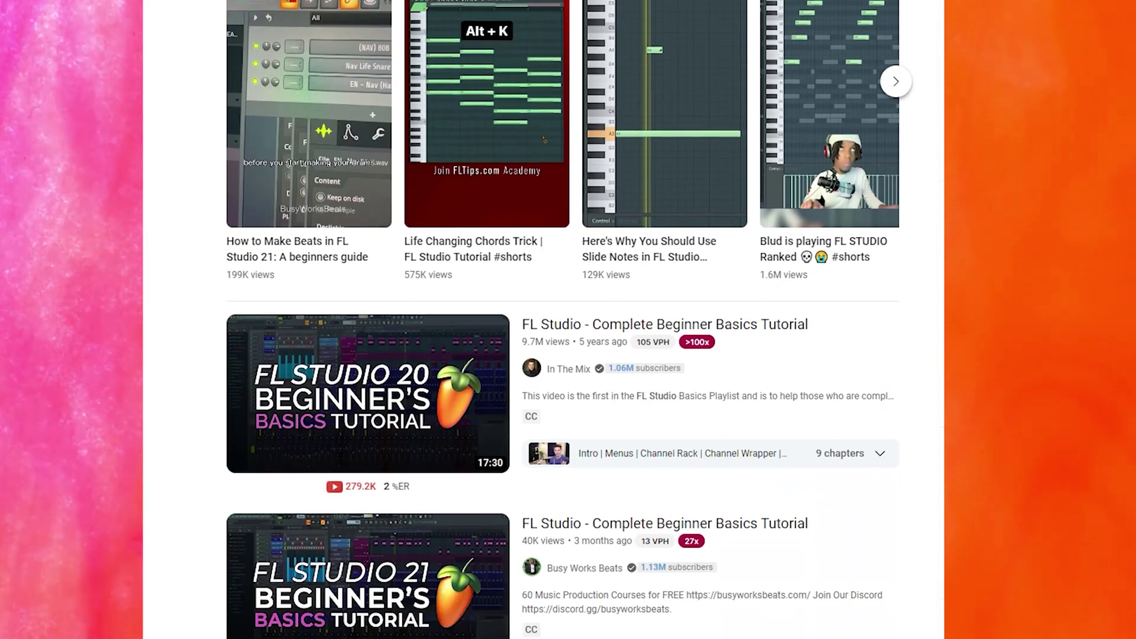
scroll(562, 319, "down", 14)
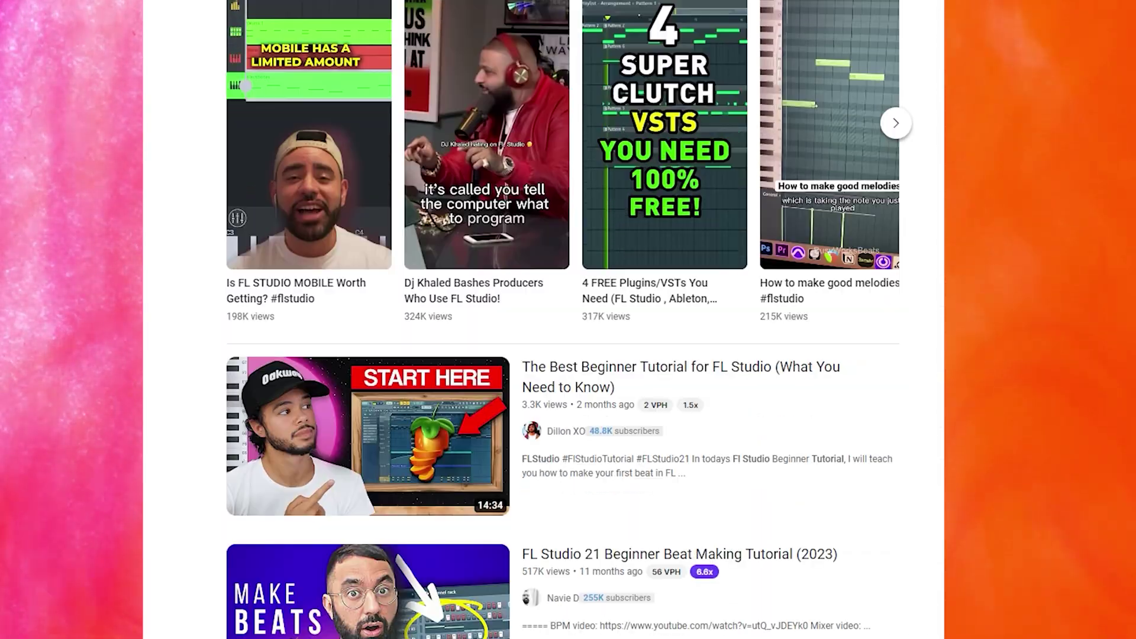
scroll(563, 320, "down", 11)
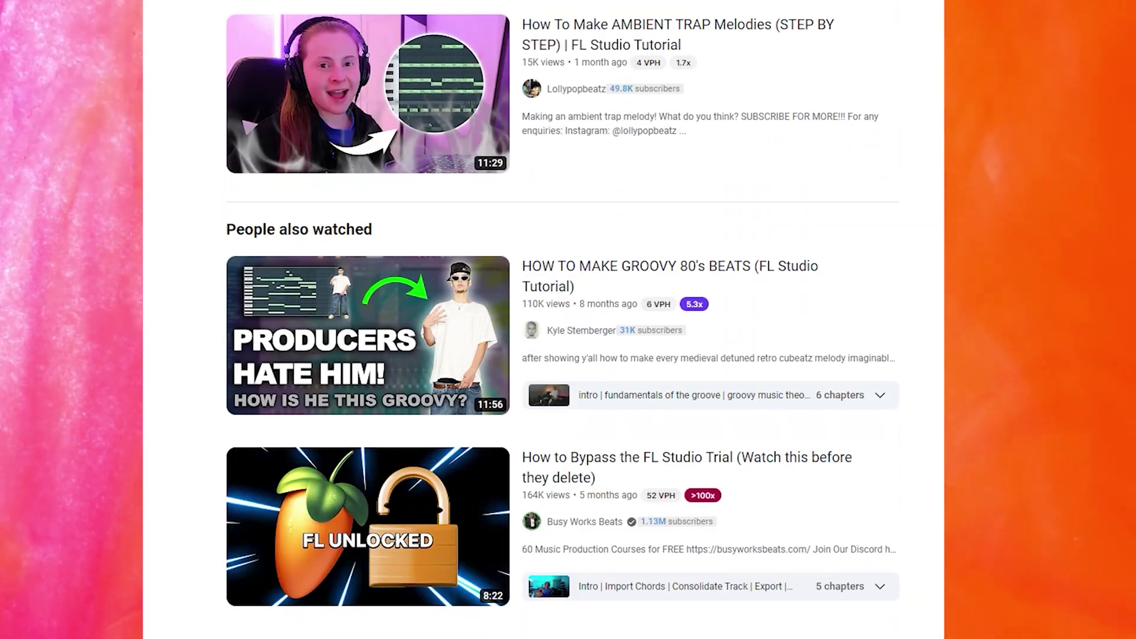
scroll(562, 320, "down", 13)
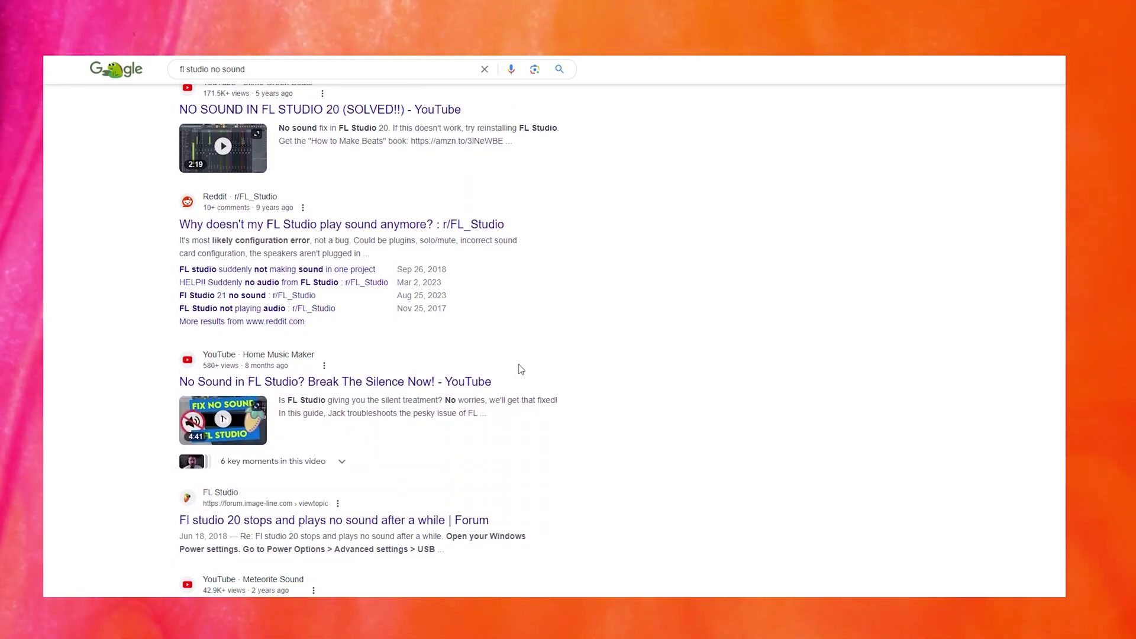
scroll(520, 369, "down", 1)
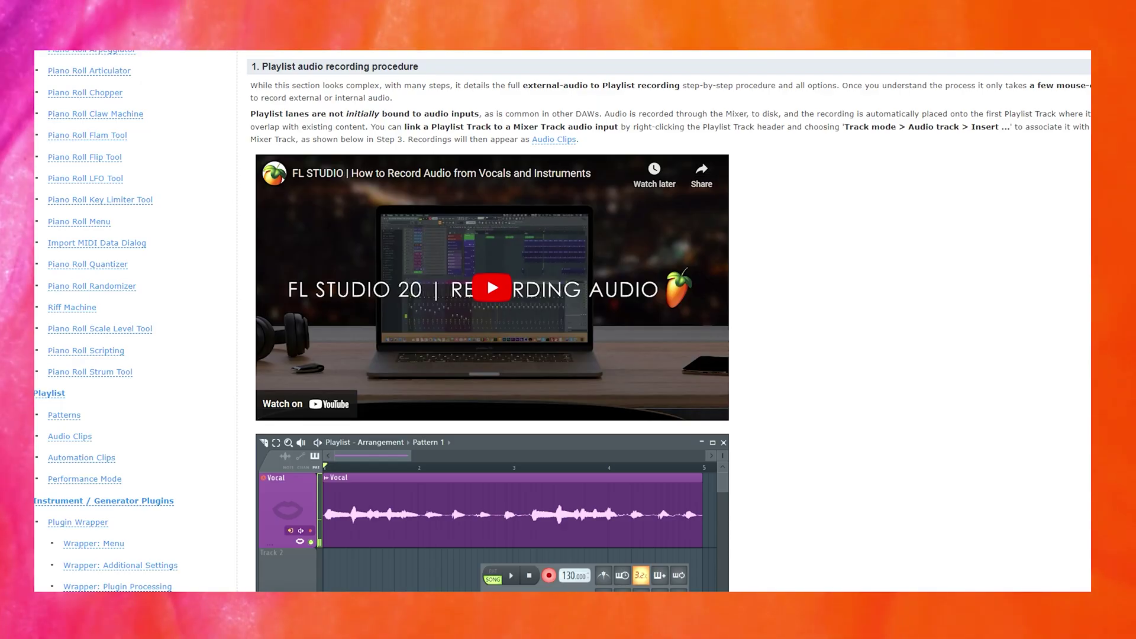
scroll(960, 248, "down", 2)
scroll(960, 247, "down", 5)
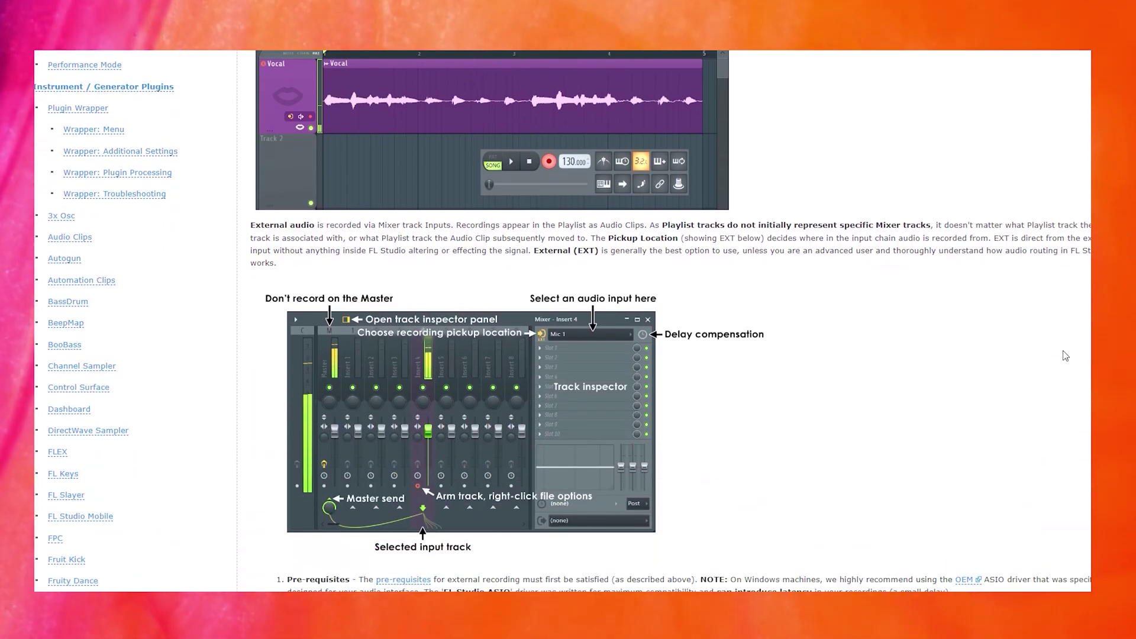
scroll(1007, 296, "down", 3)
scroll(1066, 355, "down", 1)
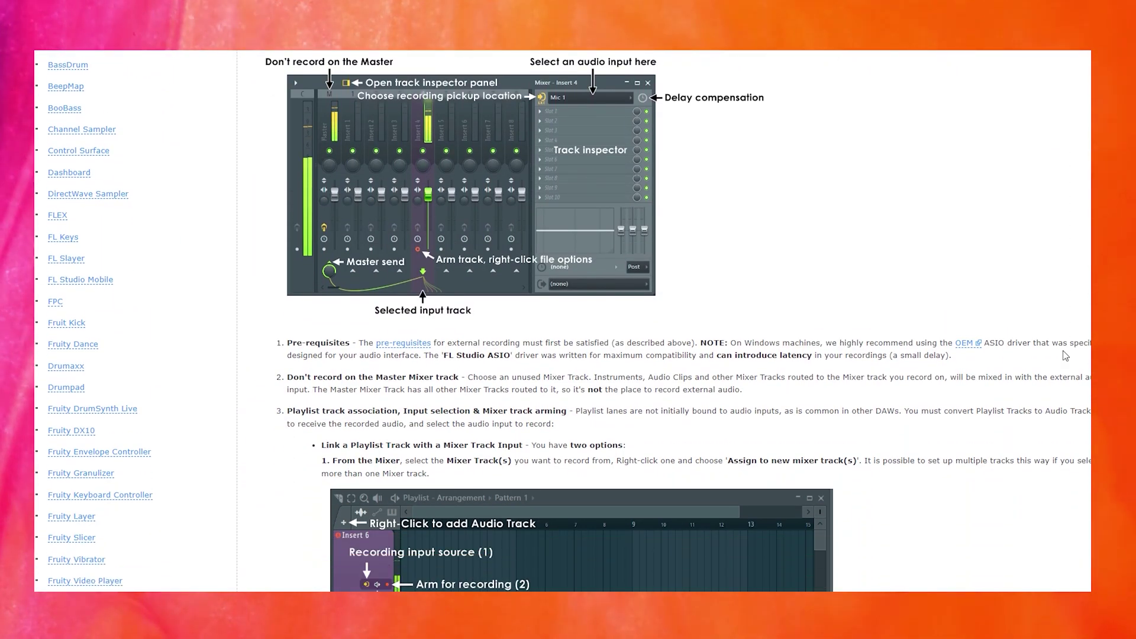
scroll(1066, 356, "down", 4)
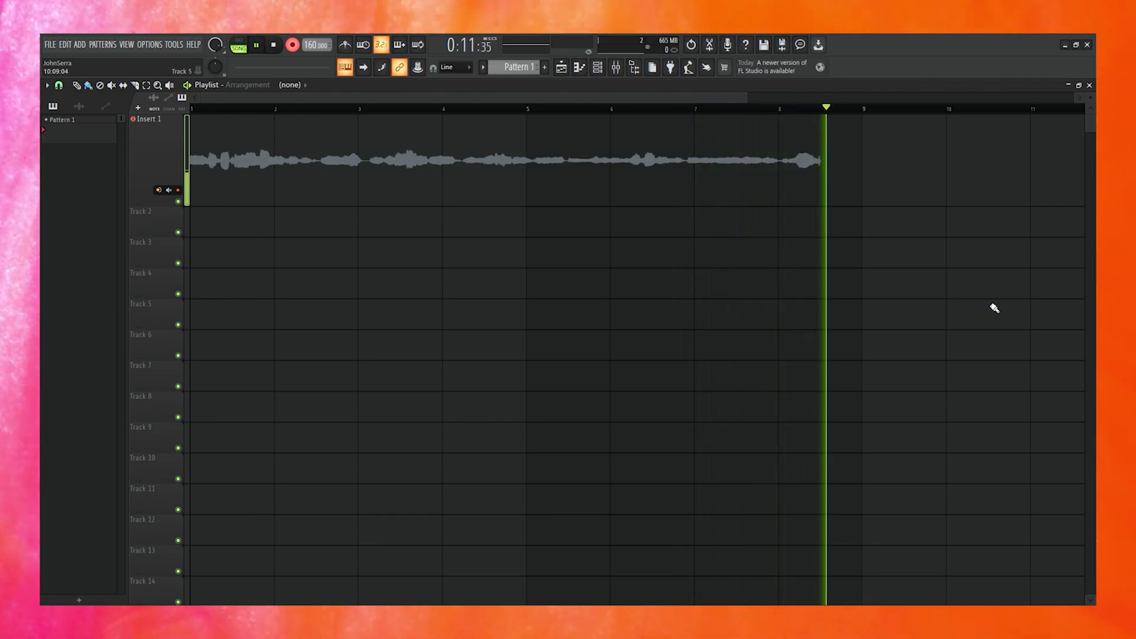
Stop recording, move the recorded audio clip down to Track 2, and start recording again.
key("space")
left_click_drag(618, 225, 611, 246)
key("space")
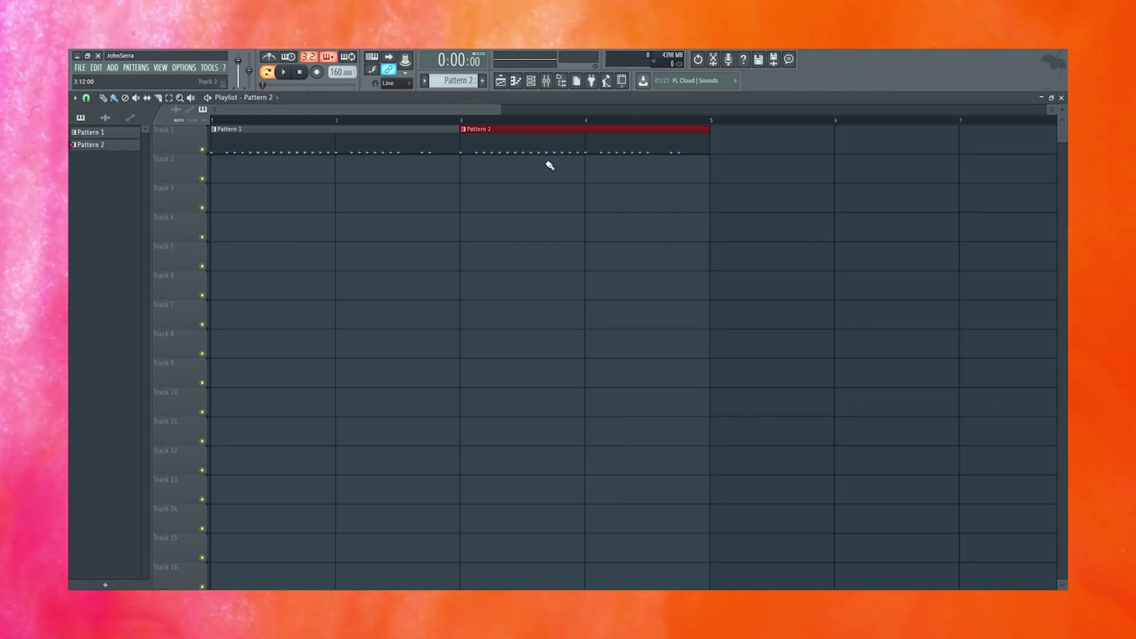
Draw three stacked notes in the piano roll's second bar and play the pattern back.
scroll(545, 160, "down", 3)
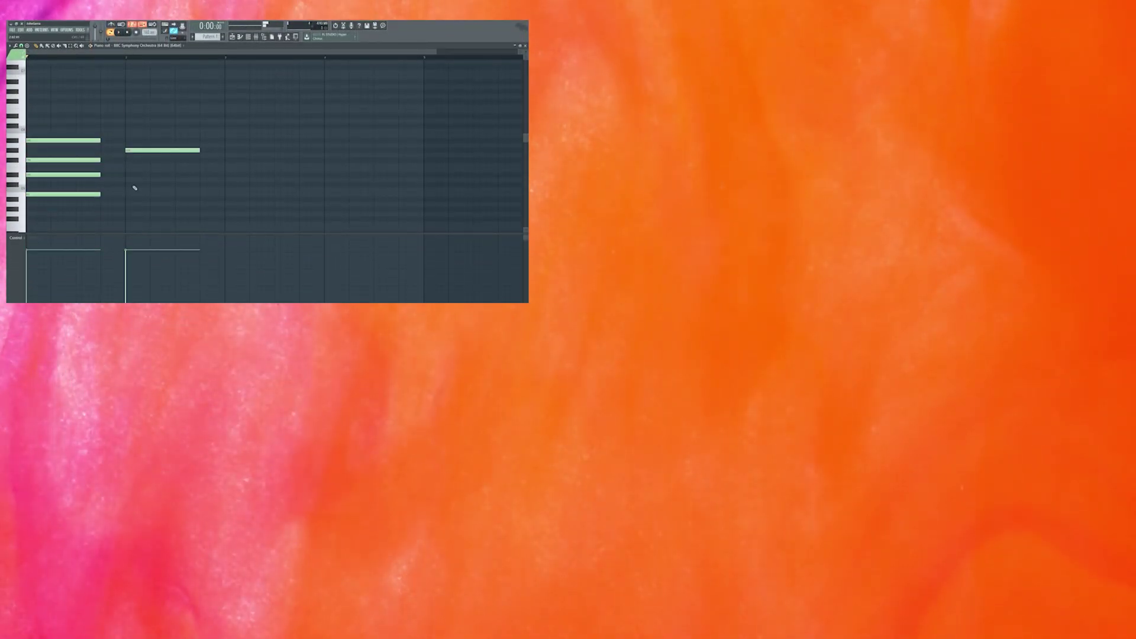
left_click(134, 209)
left_click(134, 194)
left_click(134, 175)
key("space")
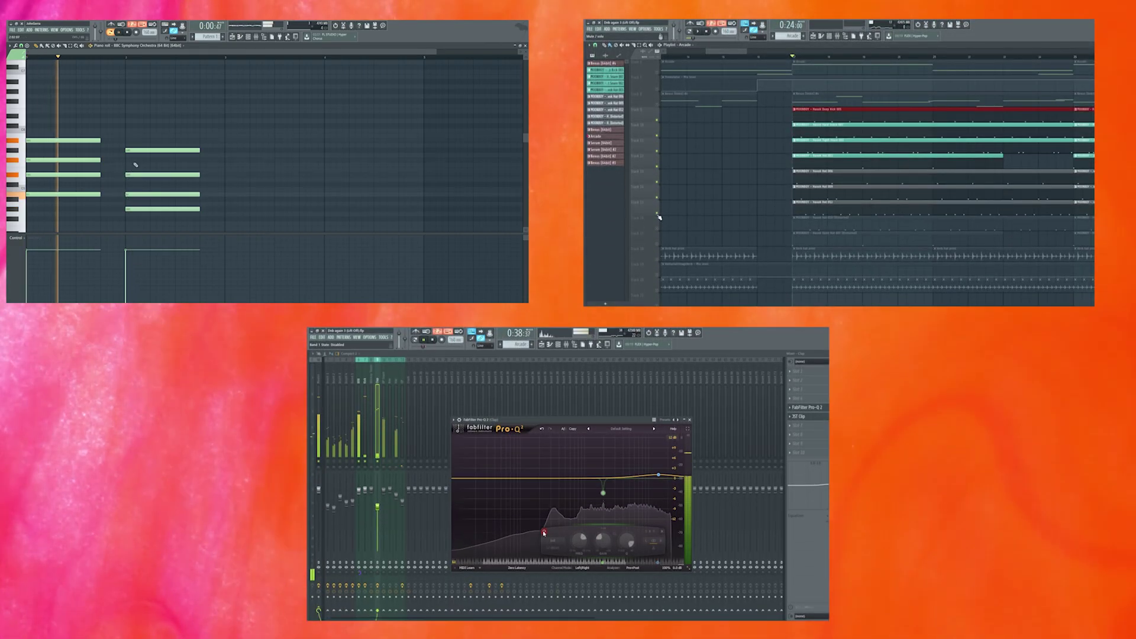